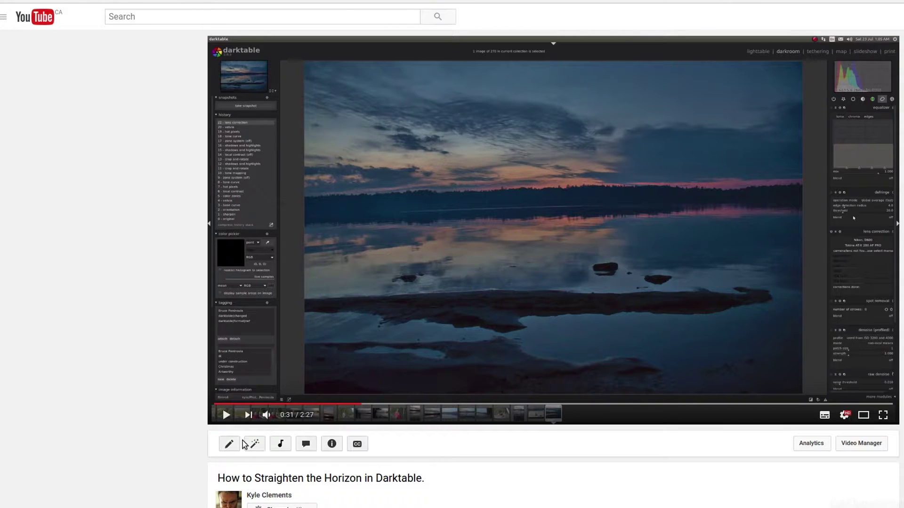
Play the YouTube tutorial on straightening horizons in darktable.
click(227, 420)
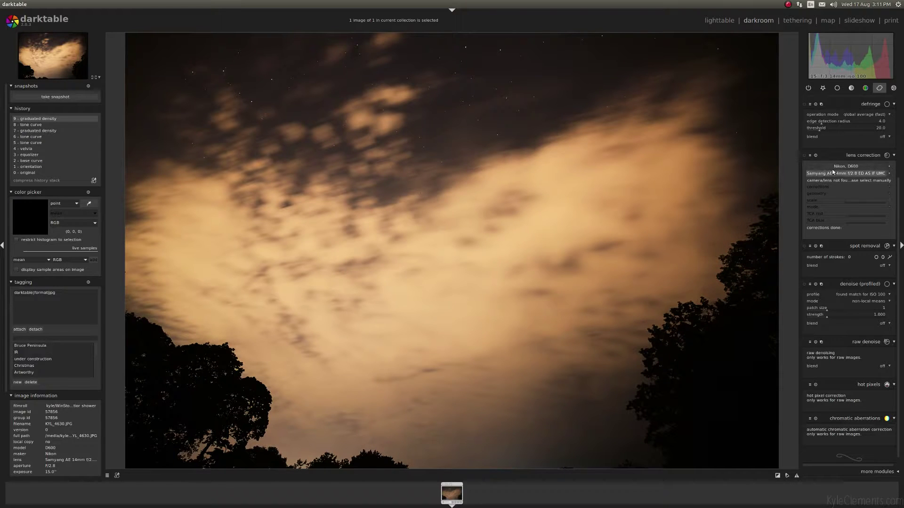
click(848, 167)
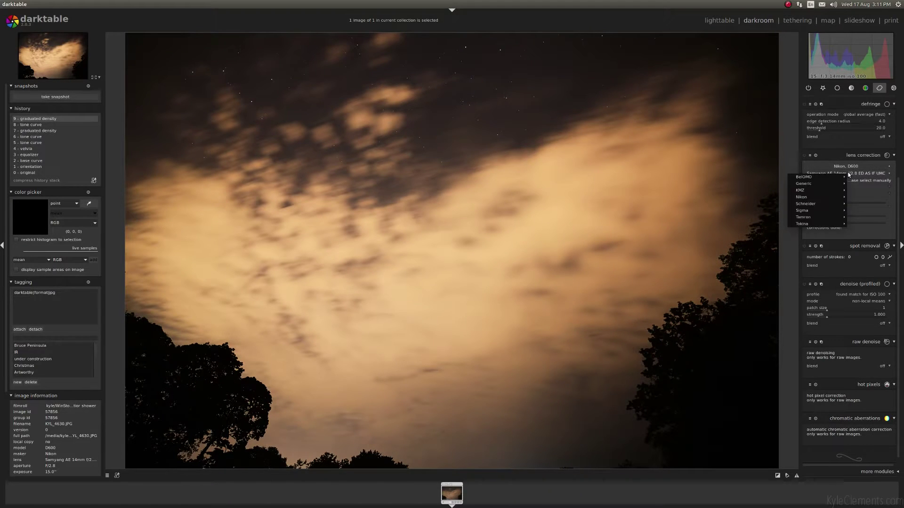
click(850, 166)
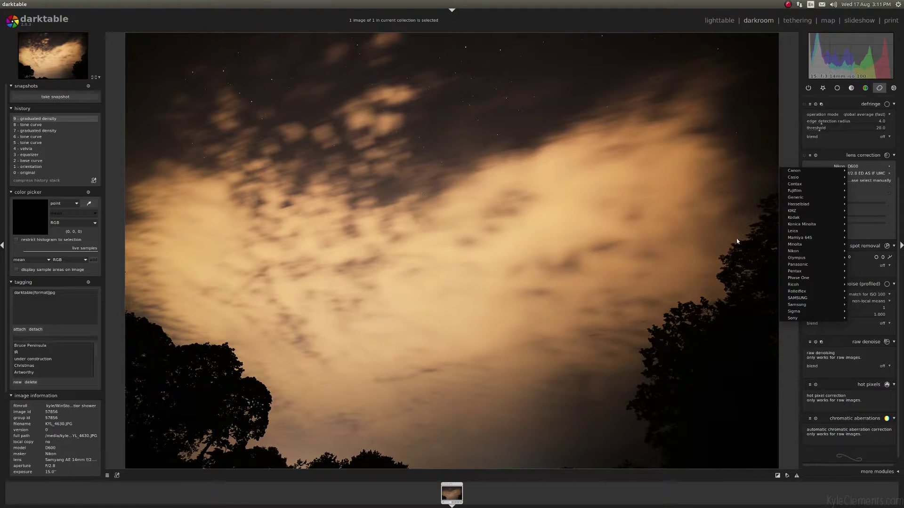
click(644, 202)
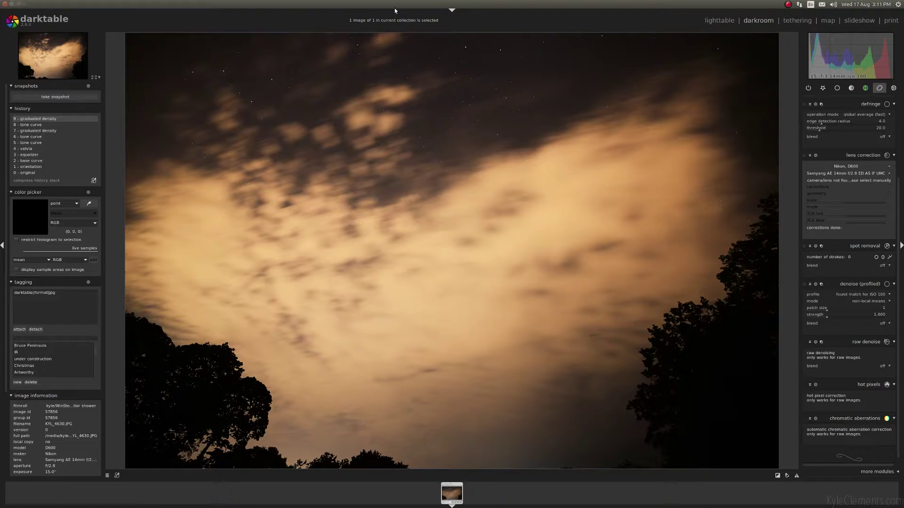
click(4, 5)
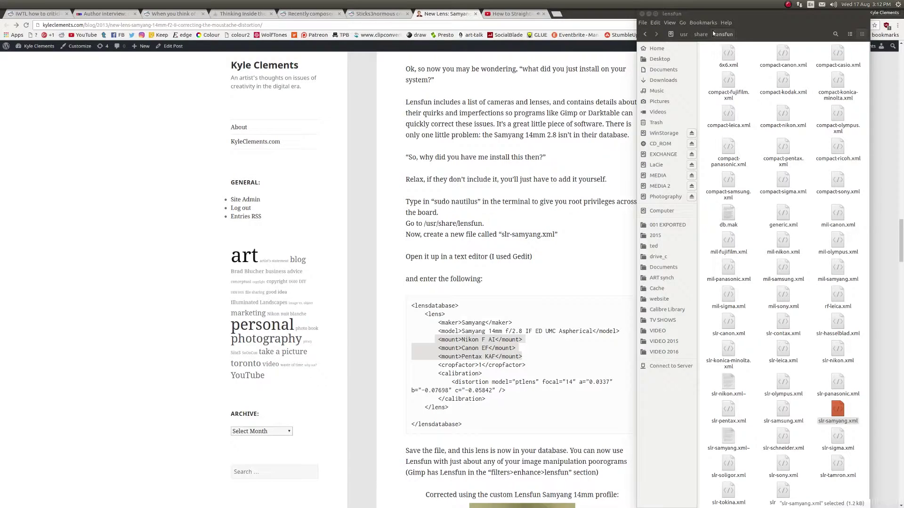
Float the file manager, place the slr-samyang.xml editor upper left, and copy the blog's three mount lines.
double_click(715, 21)
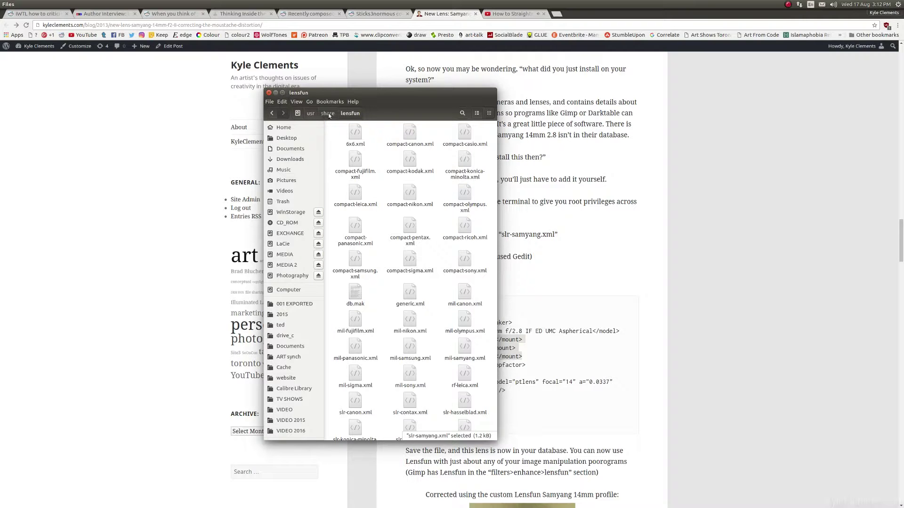
scroll(438, 270, down, 4)
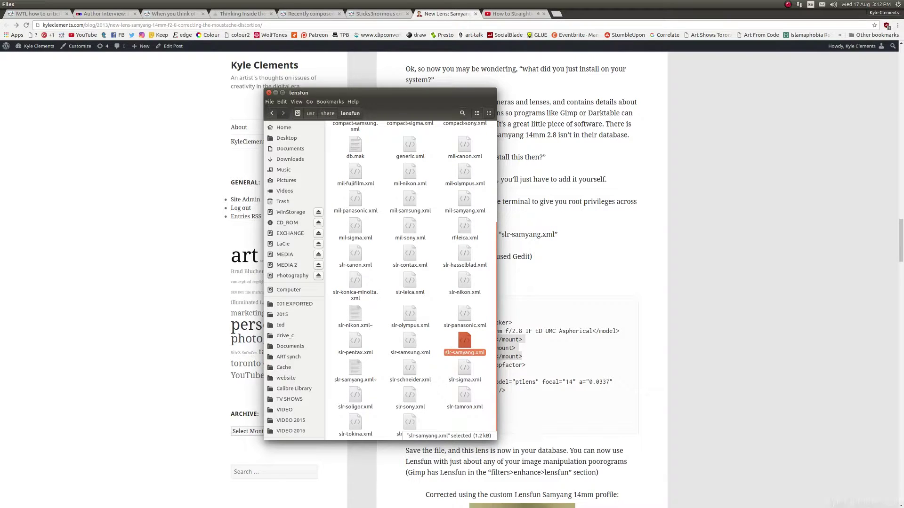
drag(533, 165, 168, 69)
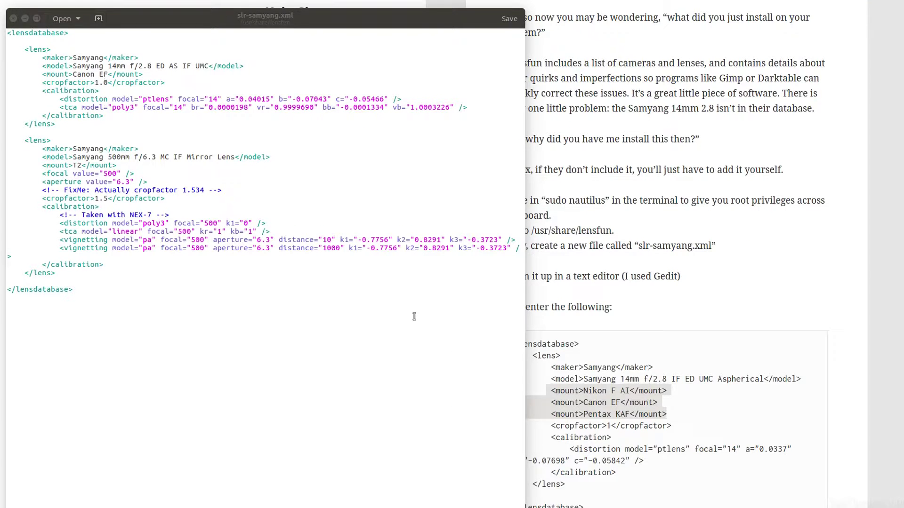
click(553, 395)
drag(551, 391, 674, 414)
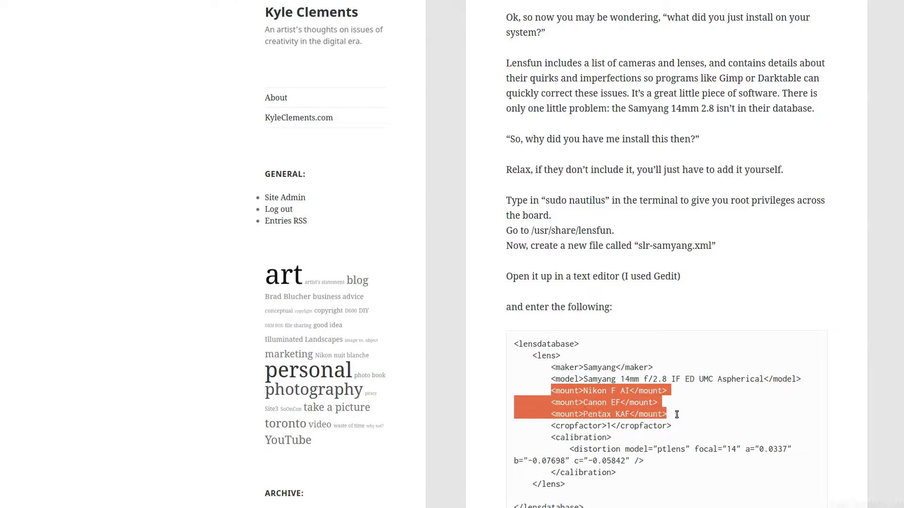
right_click(629, 408)
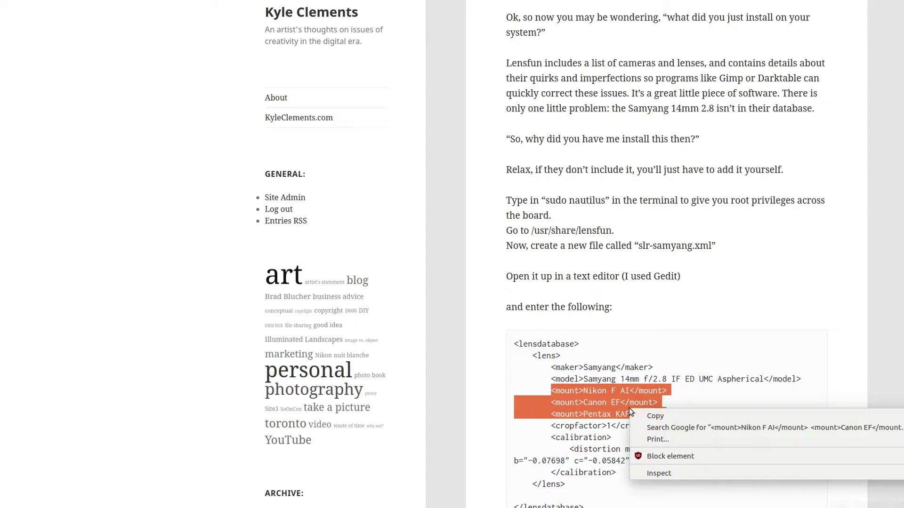
click(684, 420)
key(alt+Tab)
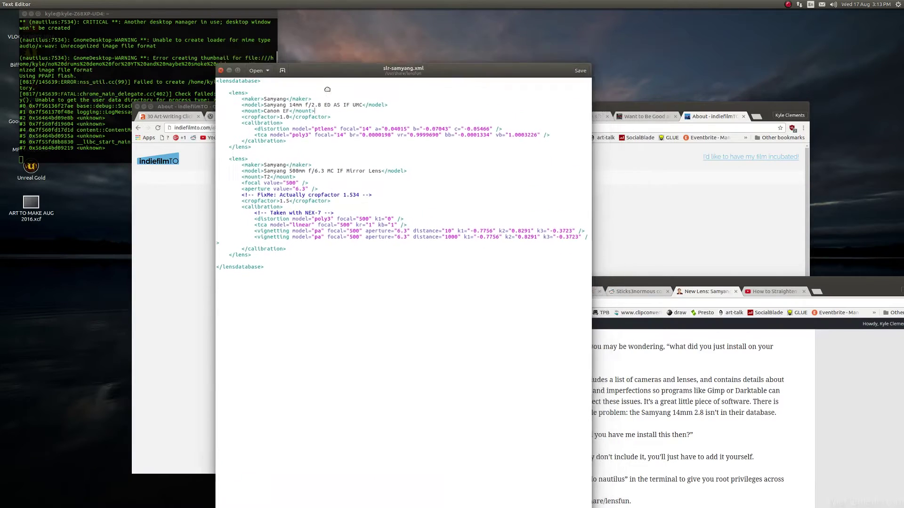
drag(447, 90, 475, 34)
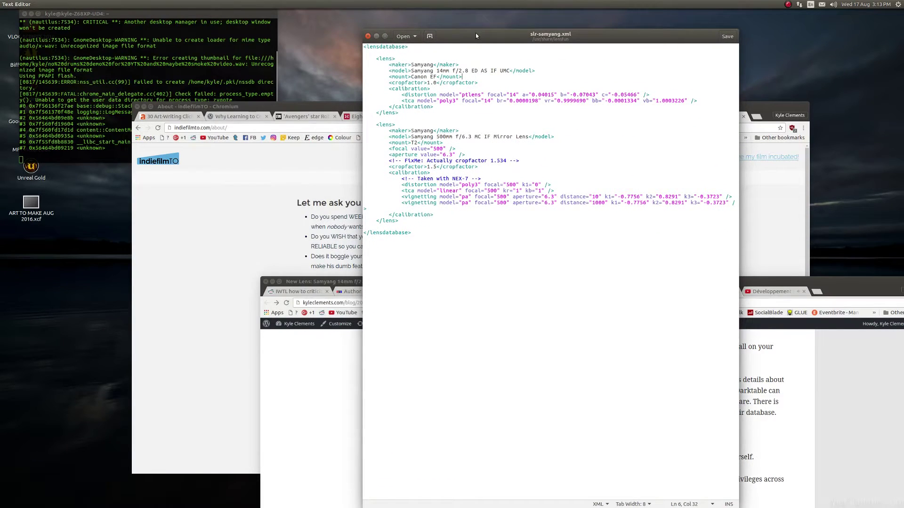
drag(142, 9, 156, 49)
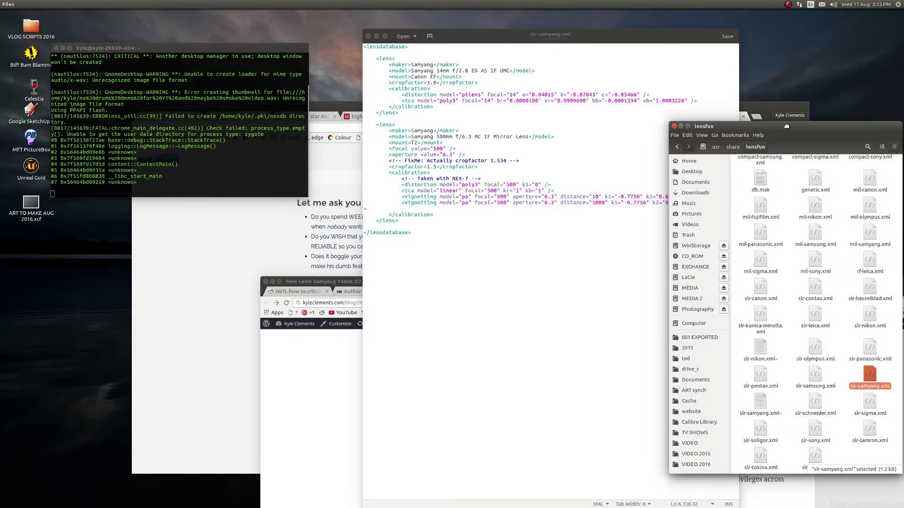
click(407, 137)
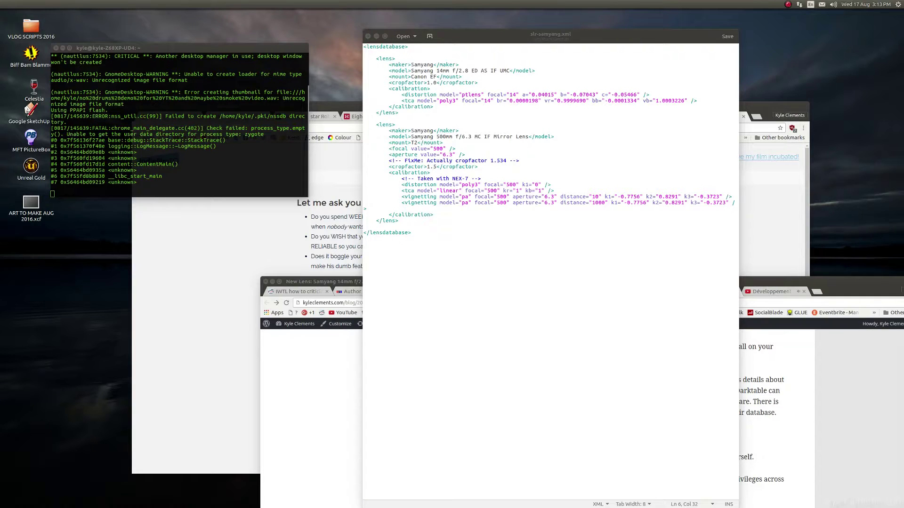
drag(719, 173, 395, 100)
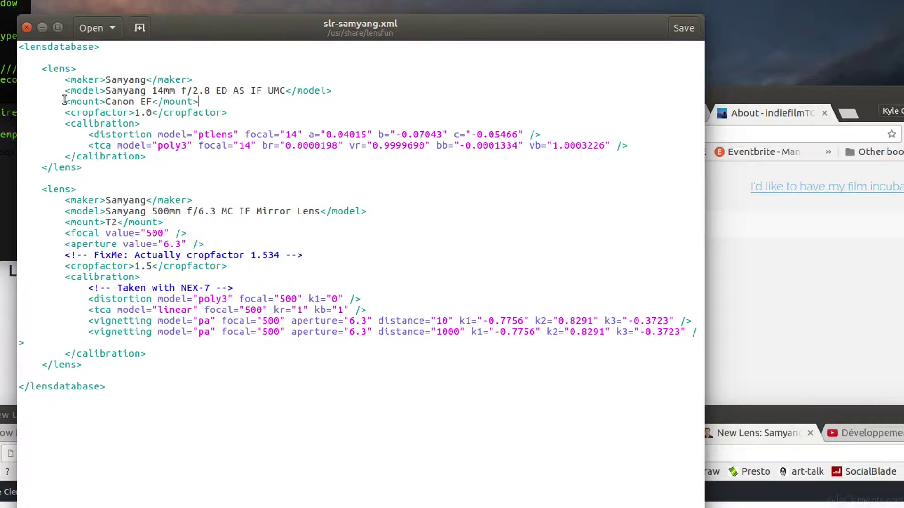
Replace the Canon EF line with Nikon F AI, Canon EF and Pentax KAF mounts, then compare with the blog.
mouse_move(65, 102)
mouse_down()
mouse_move(245, 110)
mouse_move(235, 96)
mouse_up()
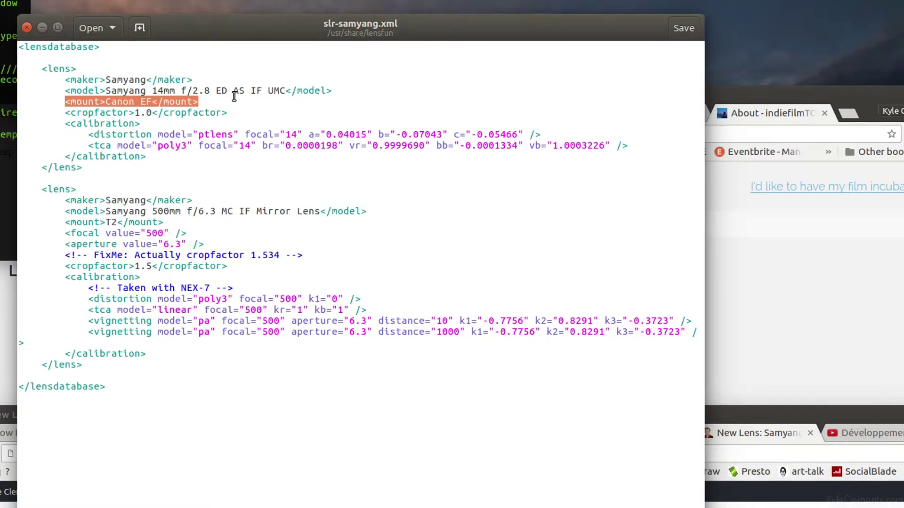
key(ctrl+v)
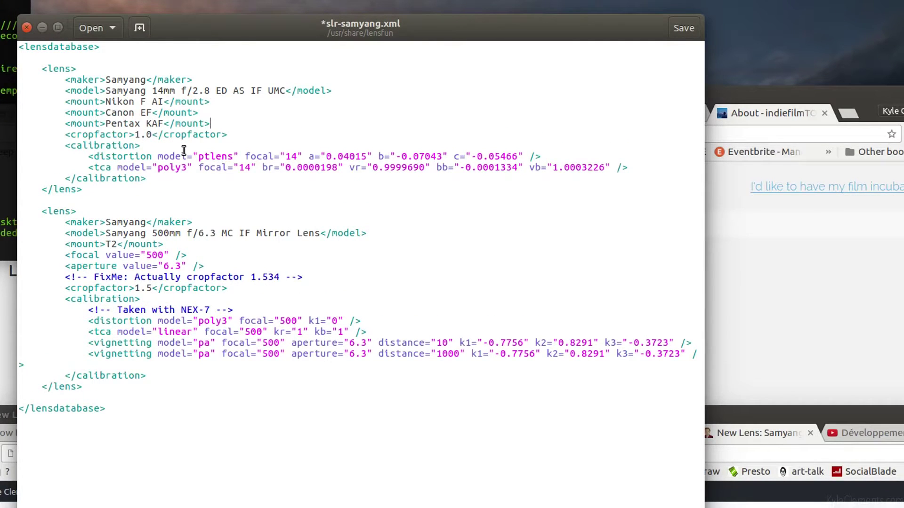
key(alt+Tab)
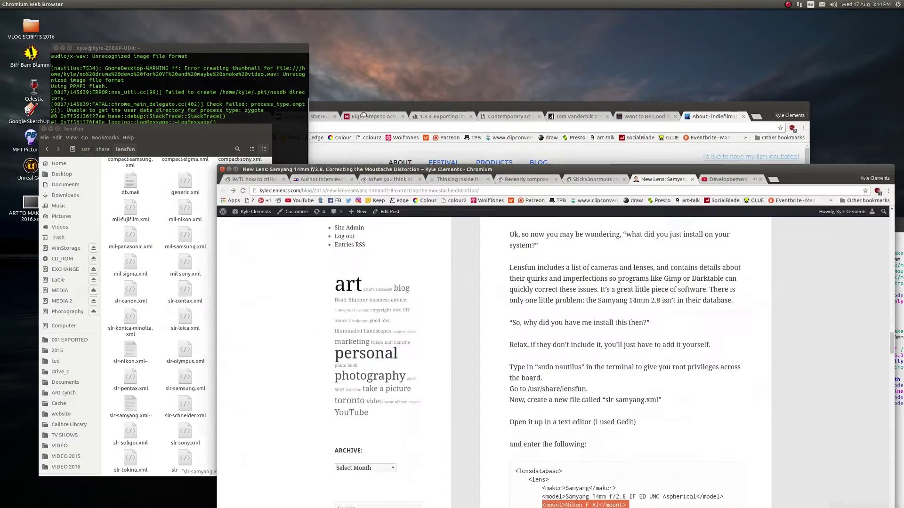
drag(451, 274, 396, 154)
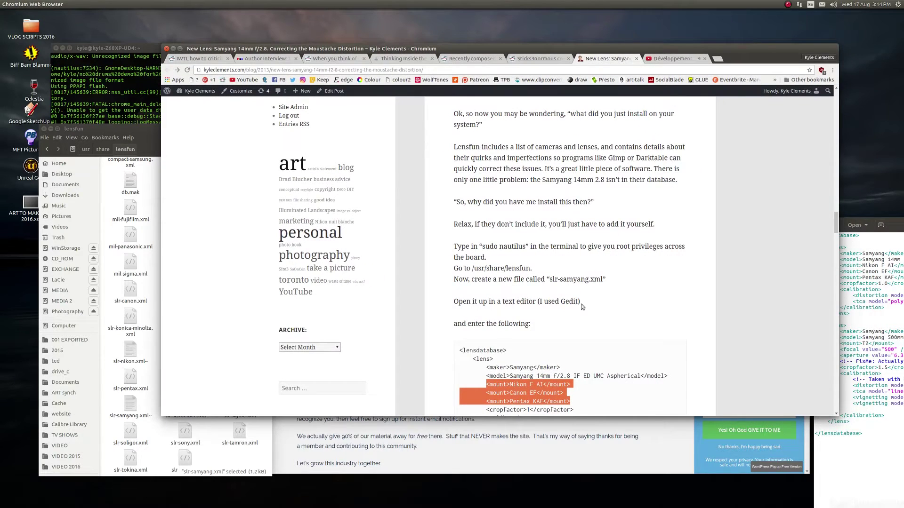
key(alt+Tab)
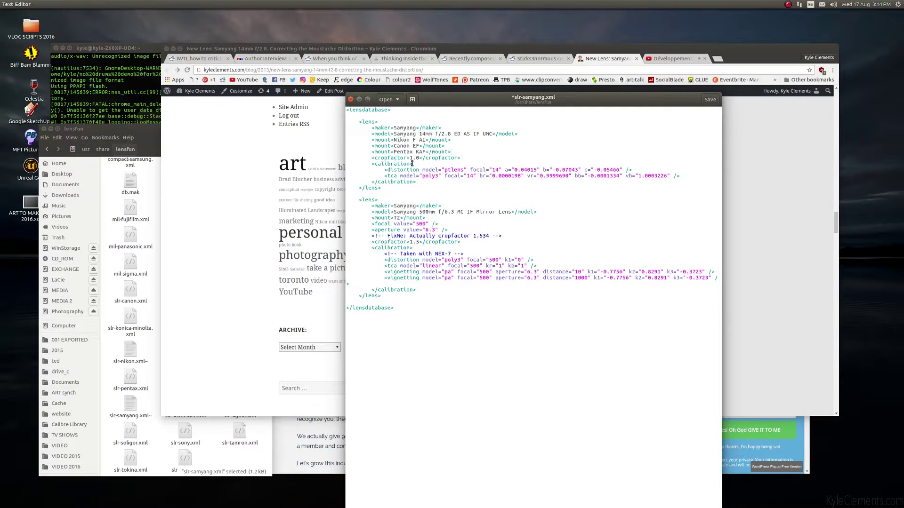
key(alt+Tab)
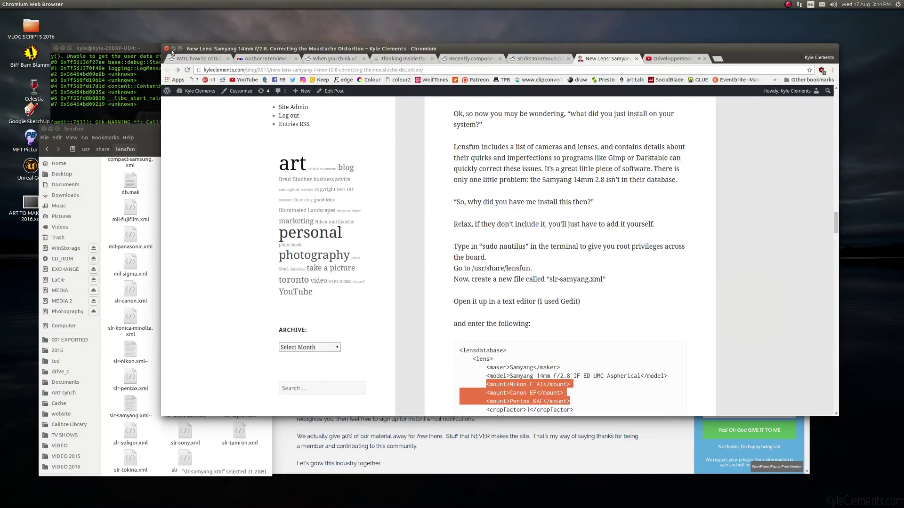
Close the Chromium, lensfun folder and terminal windows, then launch darktable.
click(173, 50)
click(145, 109)
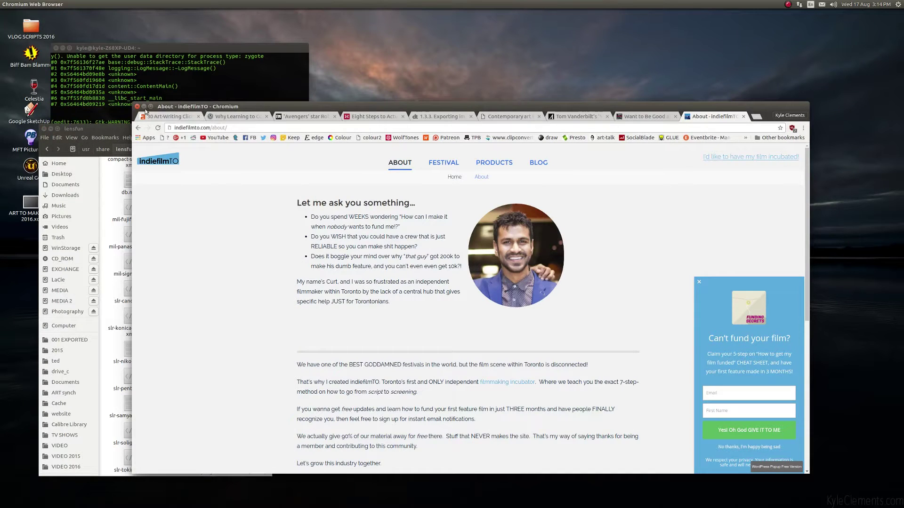
click(144, 107)
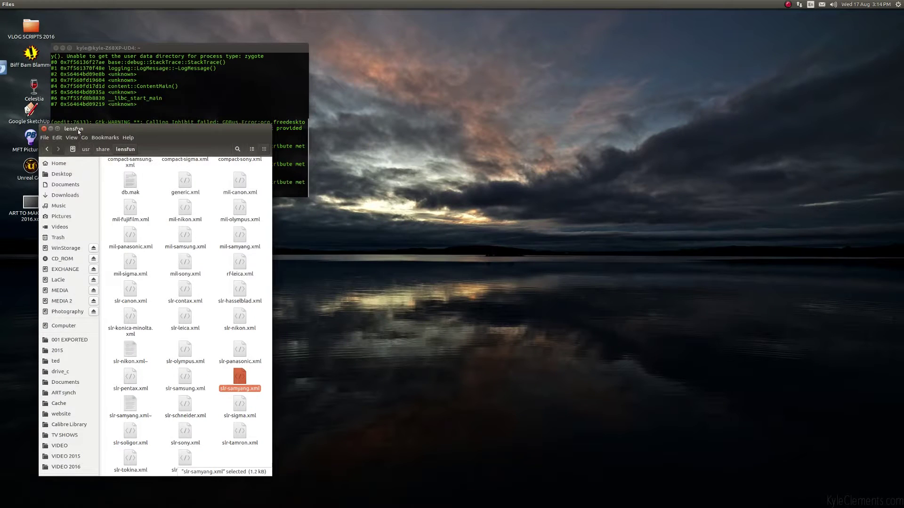
click(43, 129)
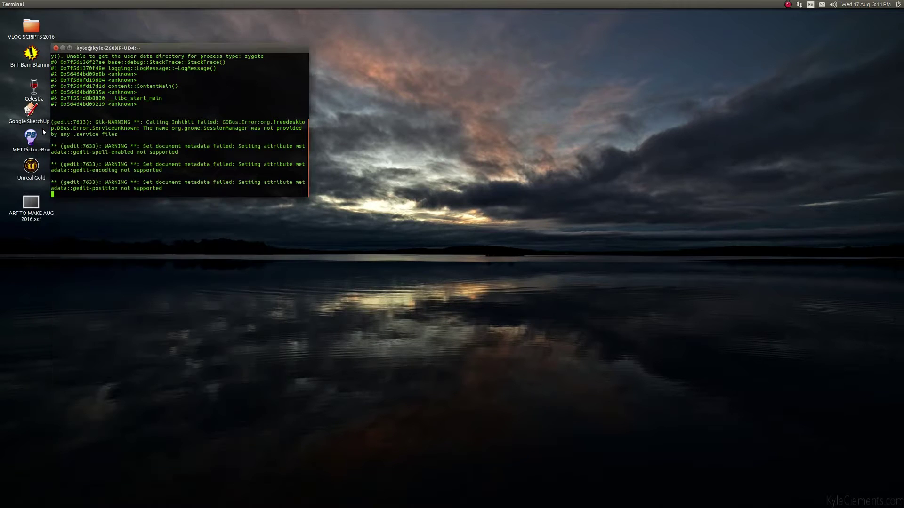
click(56, 47)
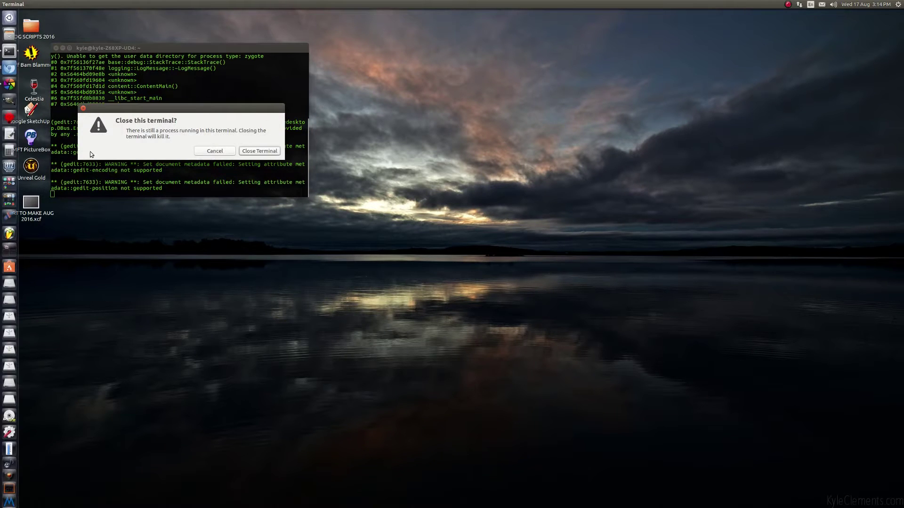
click(253, 153)
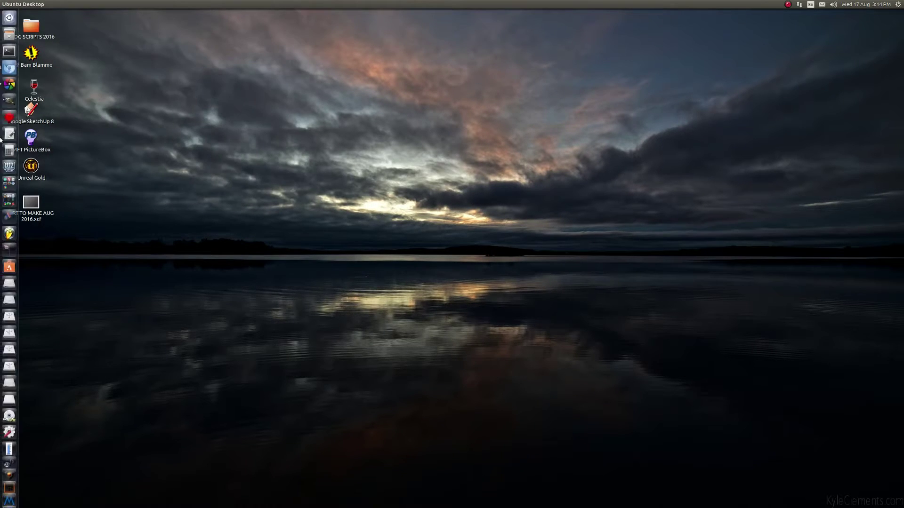
click(9, 85)
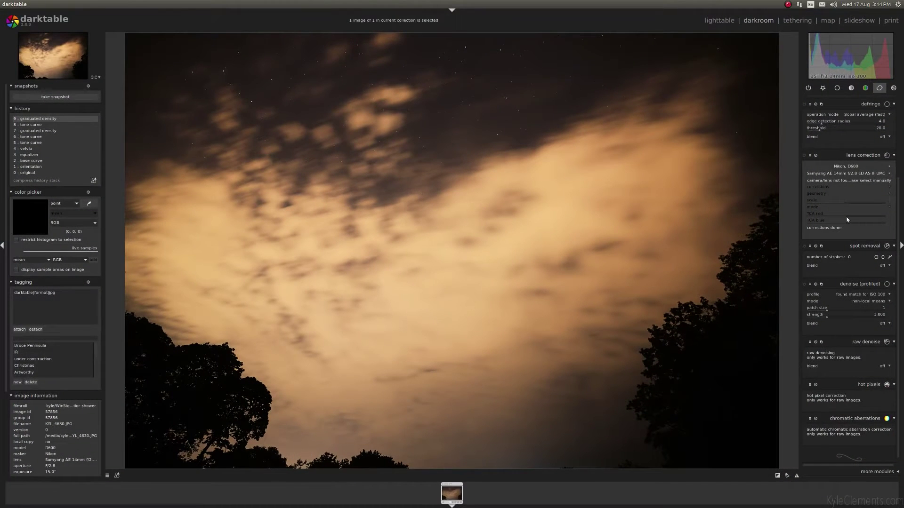
Check the lens correction maker list in the correction group, then close and relaunch darktable.
click(866, 87)
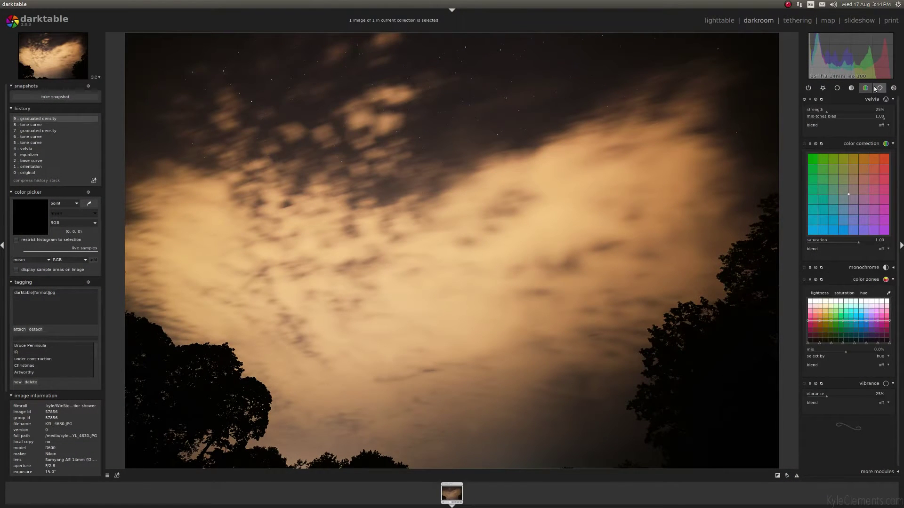
click(880, 88)
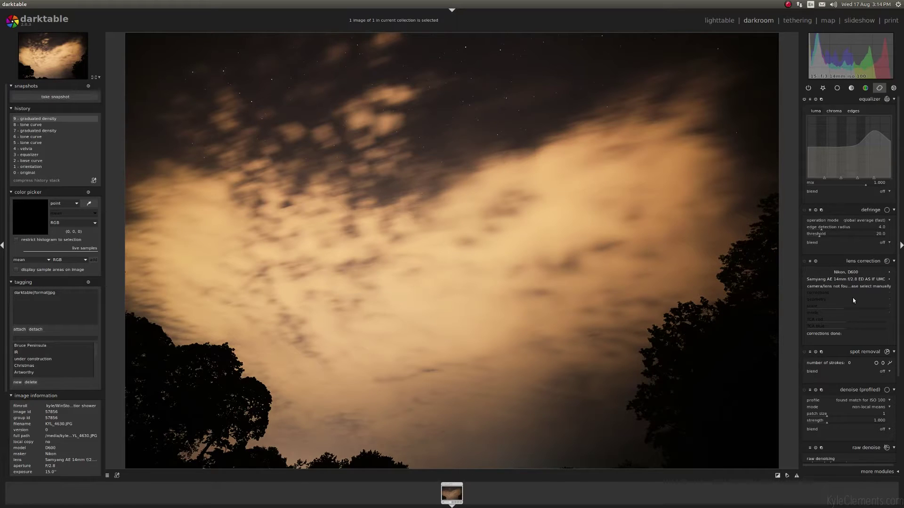
click(857, 280)
click(5, 4)
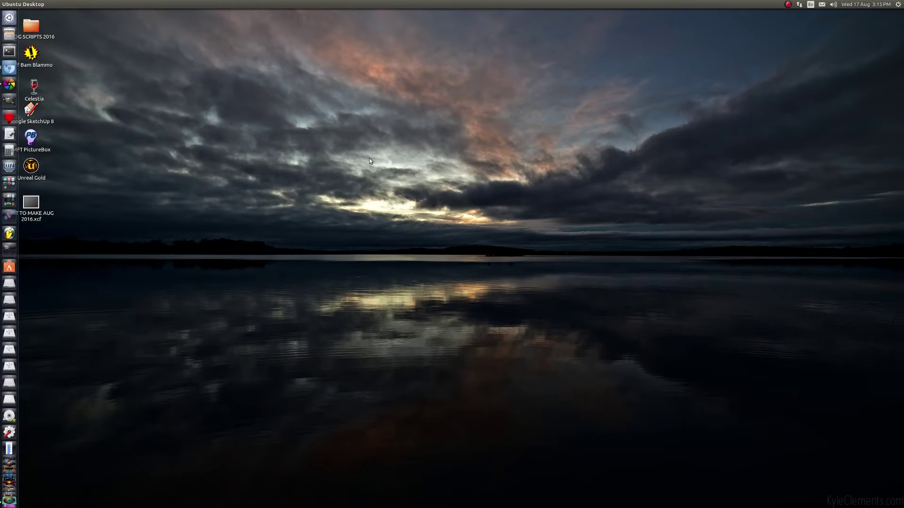
click(10, 85)
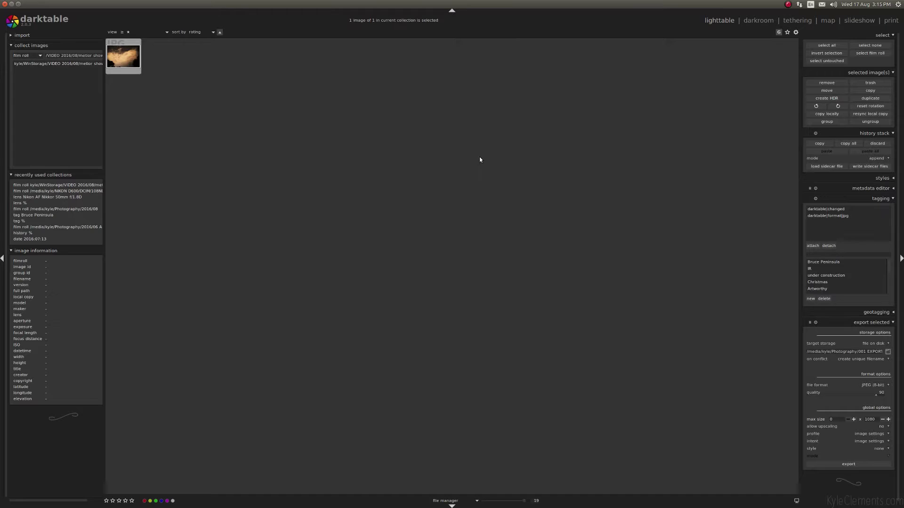
Open the night-sky photo in the darkroom and check the lens correction maker list.
mouse_move(123, 56)
double_click(109, 62)
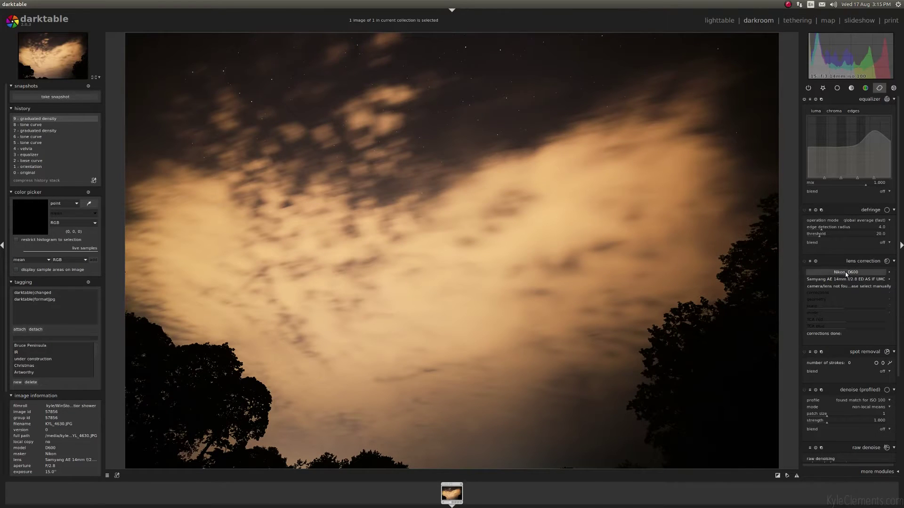
click(846, 279)
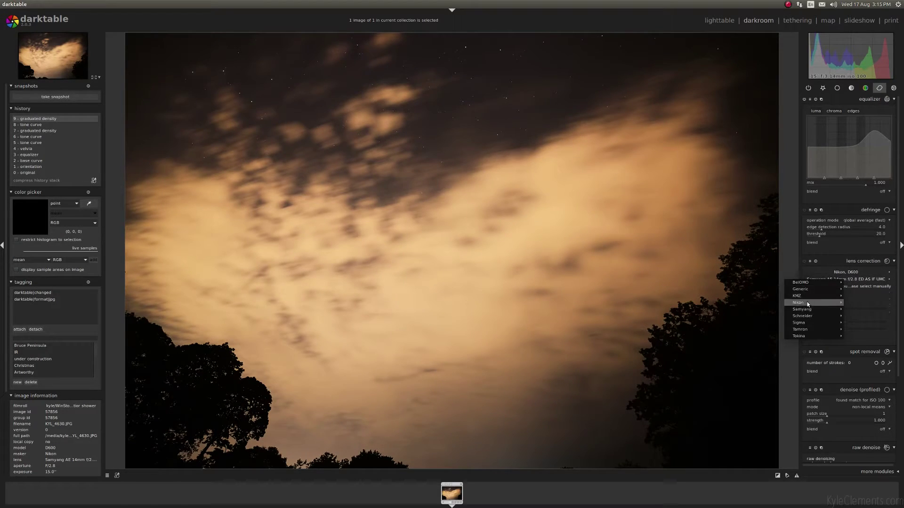
mouse_move(812, 309)
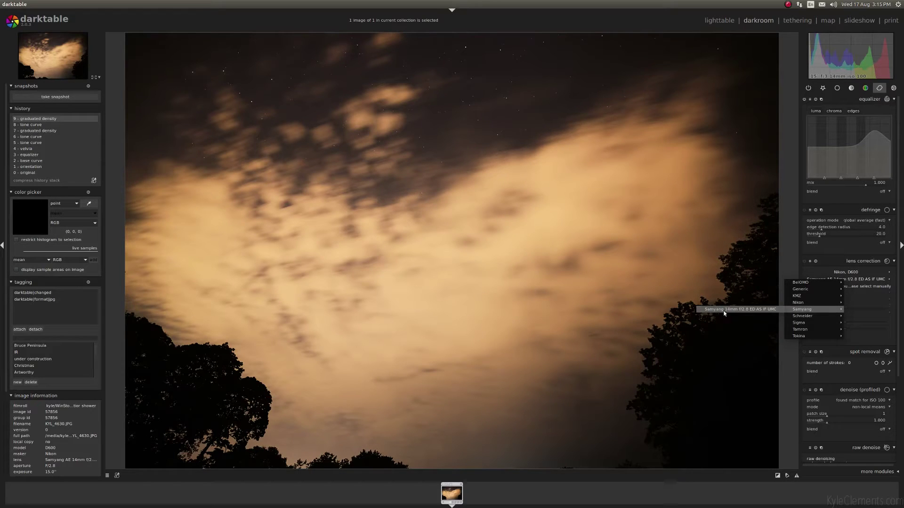
Apply the Samyang 14mm f/2.8 ED AS IF UMC lens profile, then close darktable.
click(723, 310)
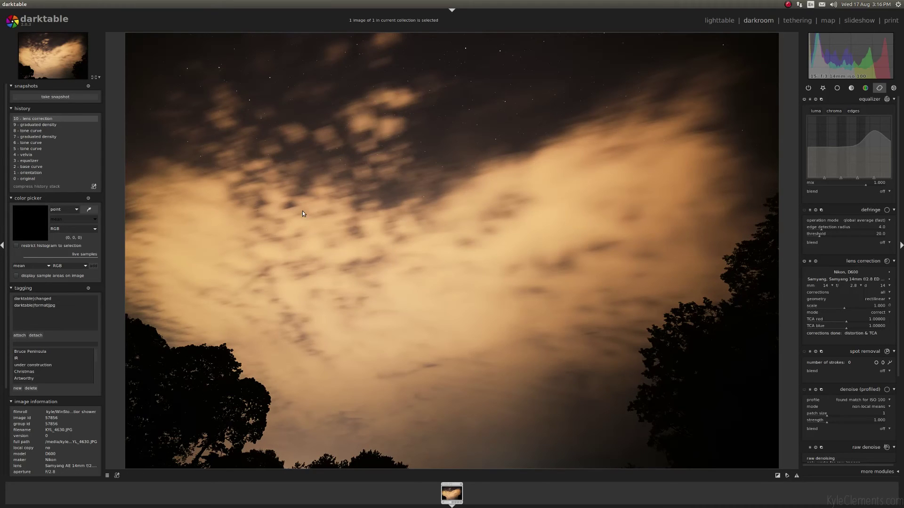
click(5, 4)
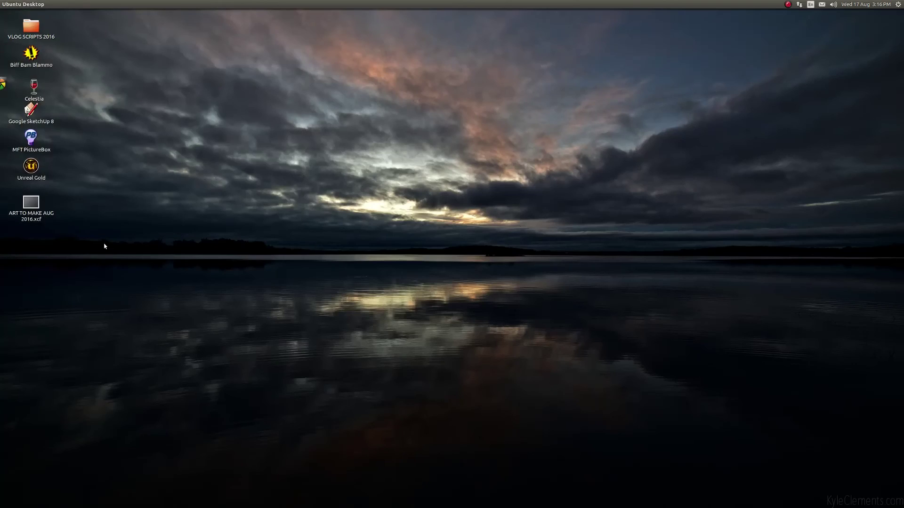